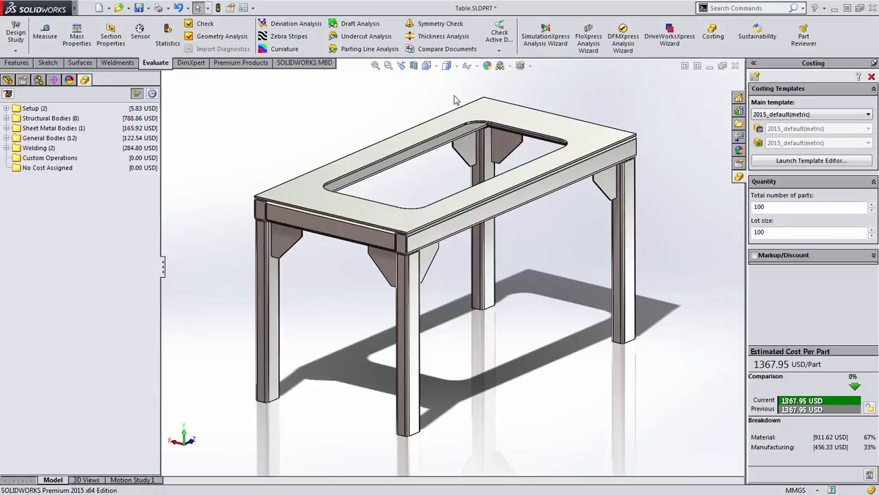
# Examine the table's cost breakdown by structural tubes, sheet metal body, gussets and other general bodies, and fillet welds
pyautogui.click(6, 118)
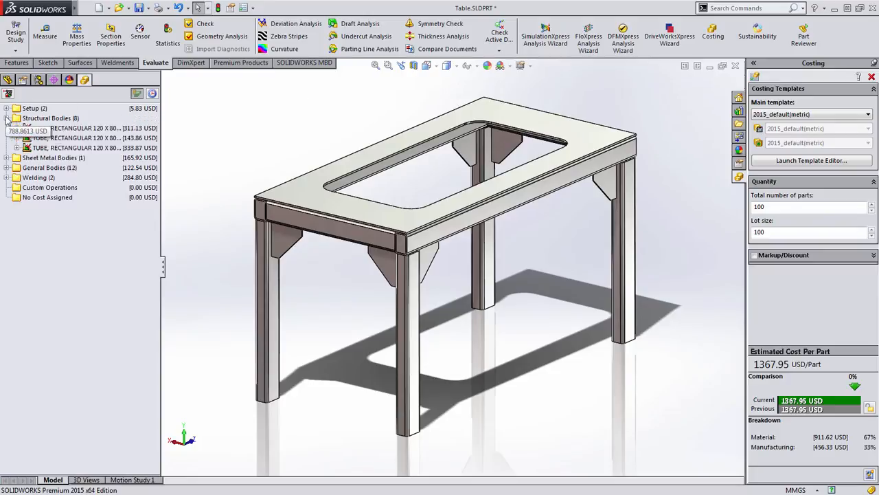
pyautogui.click(51, 128)
pyautogui.click(49, 138)
pyautogui.click(46, 148)
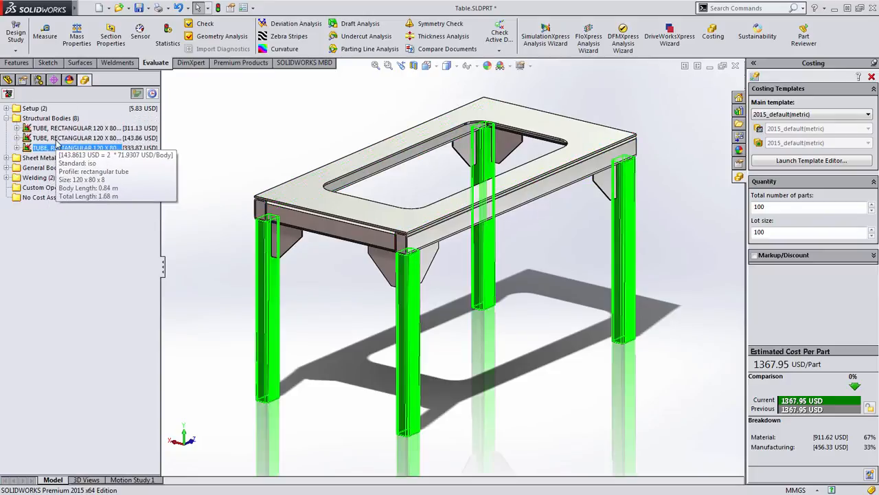
pyautogui.doubleClick(33, 159)
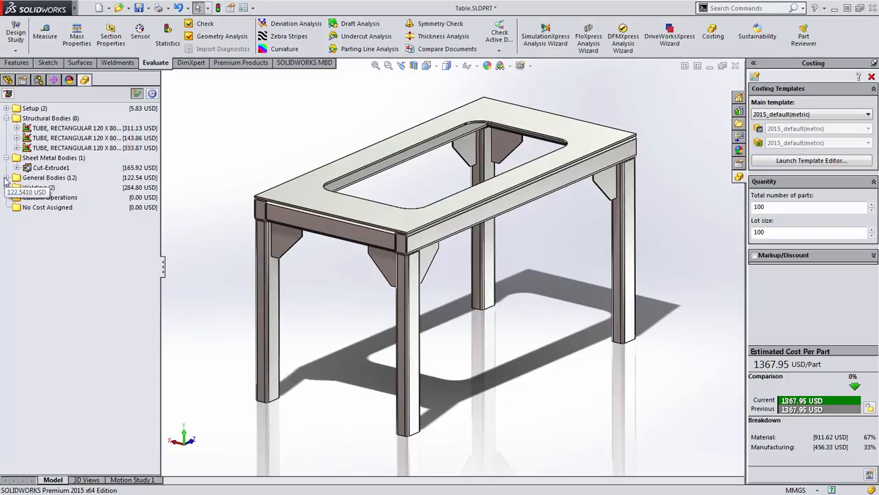
pyautogui.click(6, 177)
pyautogui.click(43, 217)
pyautogui.click(43, 256)
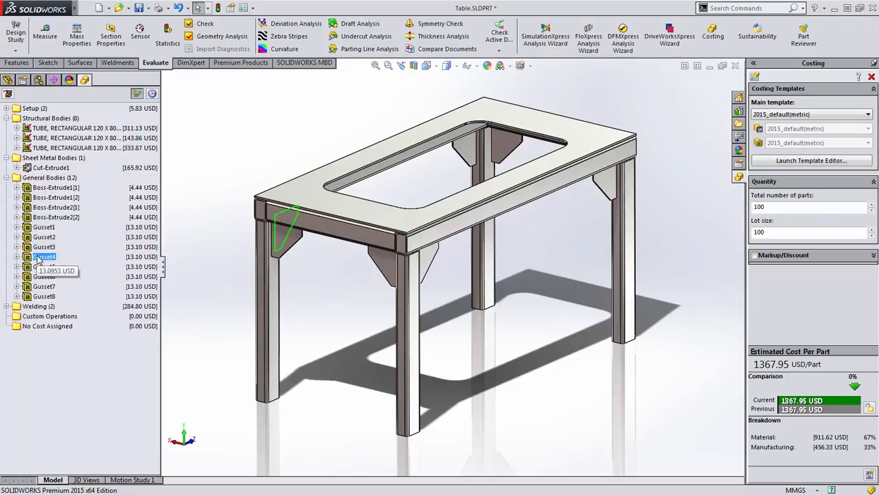
pyautogui.click(6, 305)
pyautogui.click(48, 317)
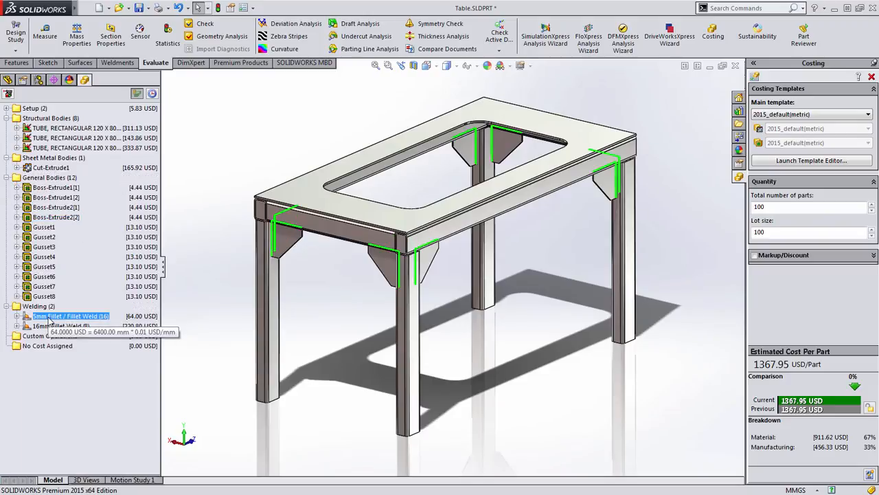
pyautogui.click(52, 327)
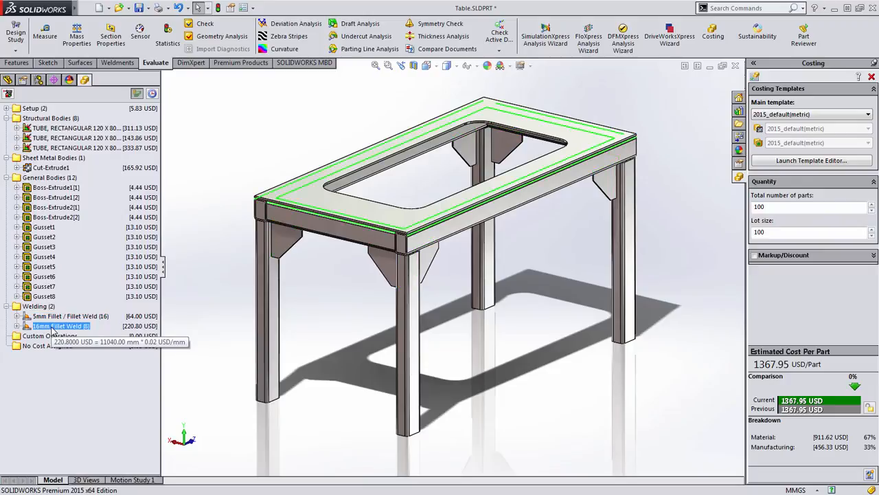
# Open the costing of the short rectangular tube cross member and set its method of costing to cost per stock length
pyautogui.click(62, 139)
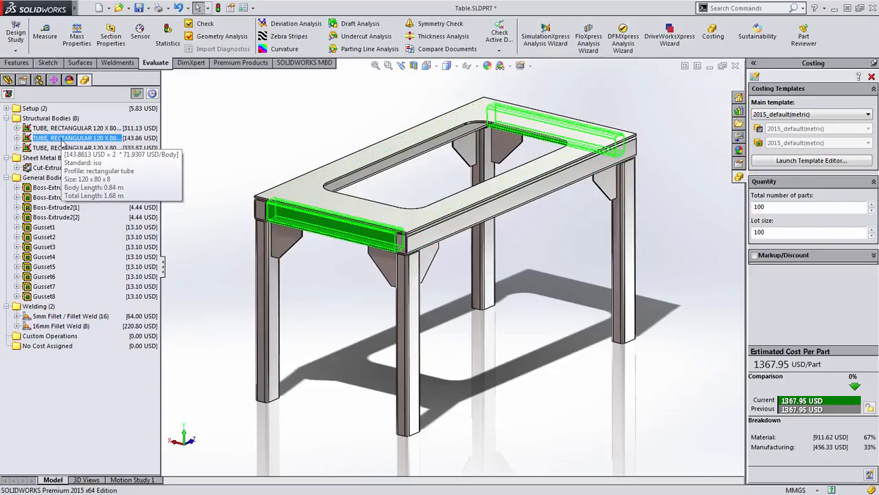
pyautogui.doubleClick(62, 139)
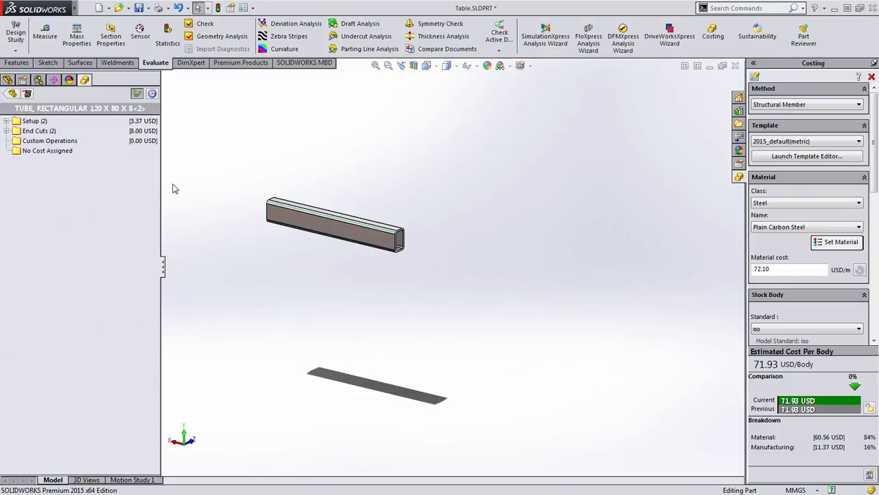
pyautogui.scroll(-3, 285, 210)
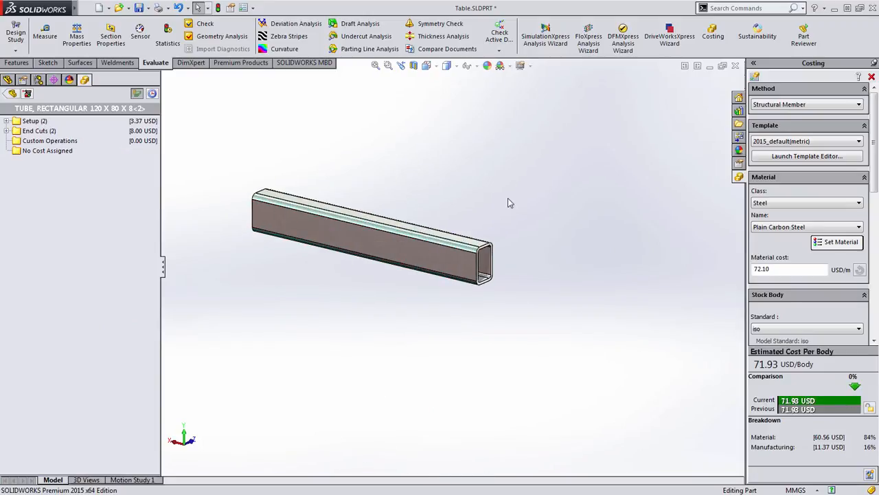
pyautogui.moveTo(877, 149); pyautogui.dragTo(876, 250)
pyautogui.click(761, 198)
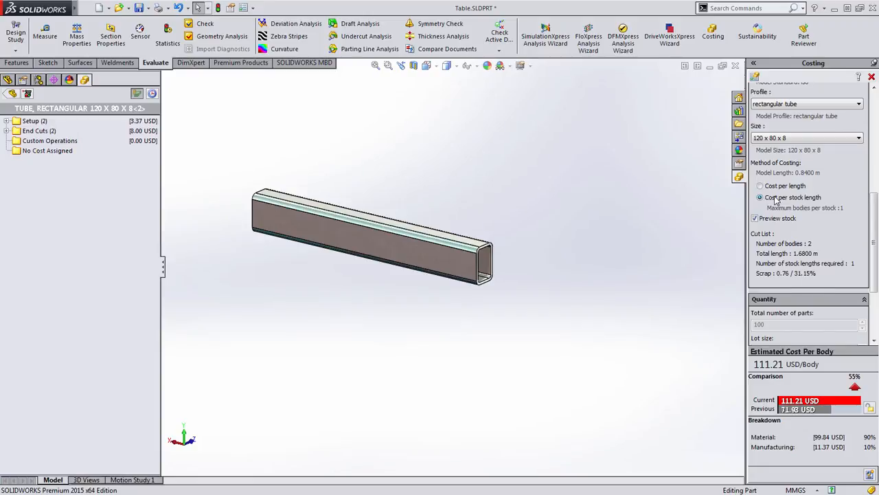
# Inspect the cost of the tube's two end cuts, and return to the cost estimate of the whole table
pyautogui.click(6, 130)
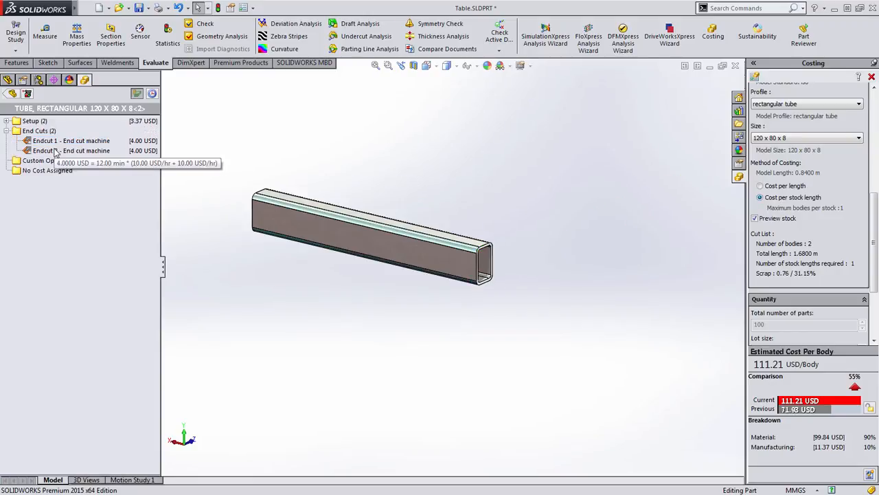
pyautogui.click(42, 151)
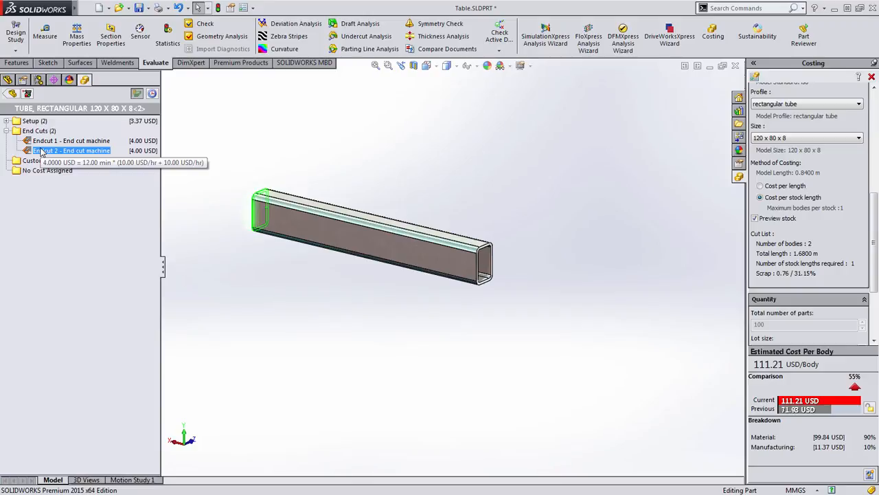
pyautogui.click(12, 93)
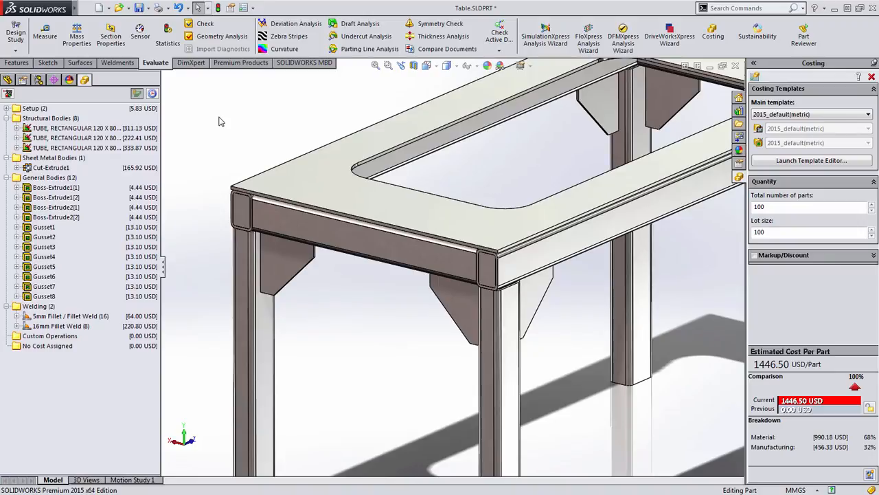
# Switch to the Mounting_plate part and select Casting as its costing method
pyautogui.hotkey('ctrl', 'Tab')
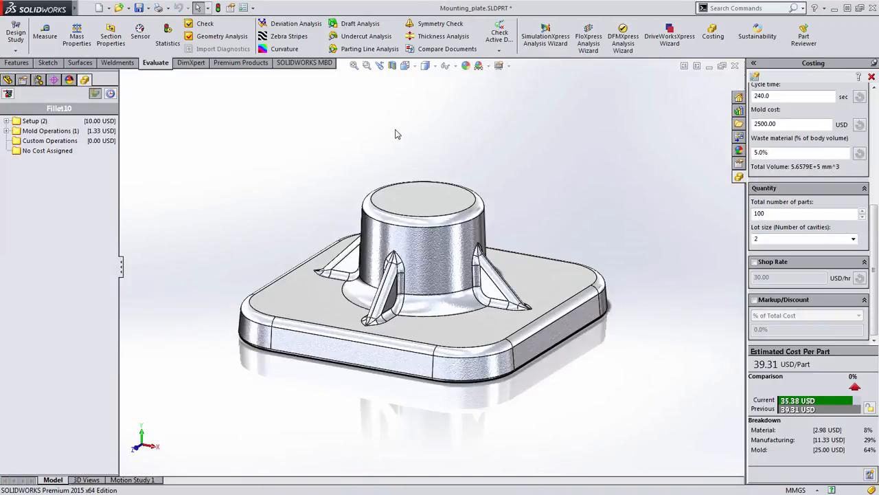
pyautogui.scroll(5, 838, 197)
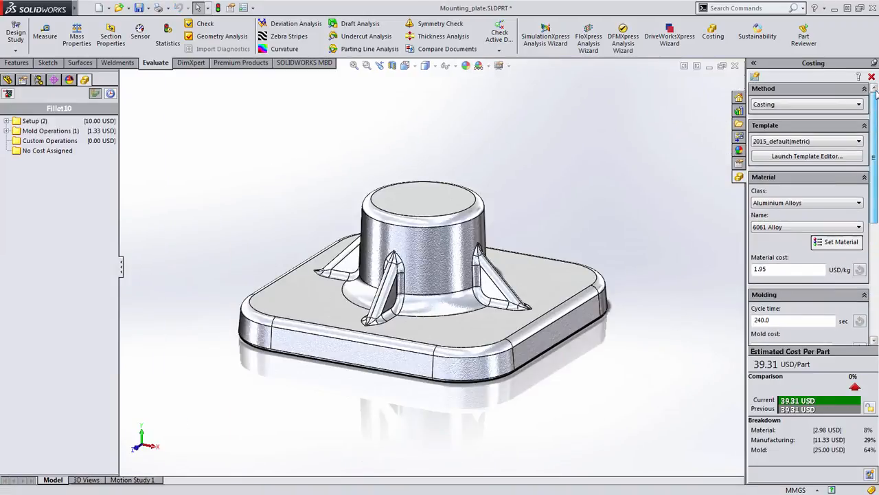
pyautogui.click(821, 105)
pyautogui.click(822, 122)
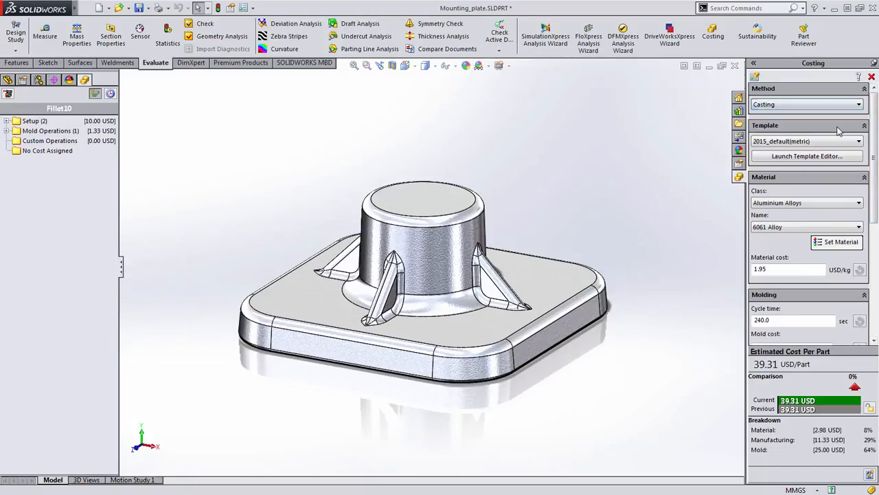
# Set the casting's mold cost to 3500 USD and the total number of parts to 10000
pyautogui.moveTo(875, 135); pyautogui.dragTo(876, 217)
pyautogui.moveTo(760, 154); pyautogui.dragTo(753, 155)
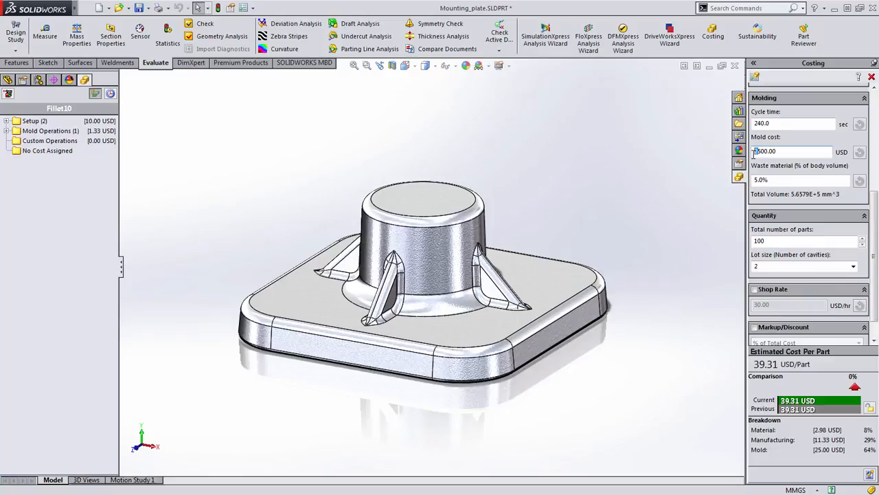
pyautogui.press('Tab')
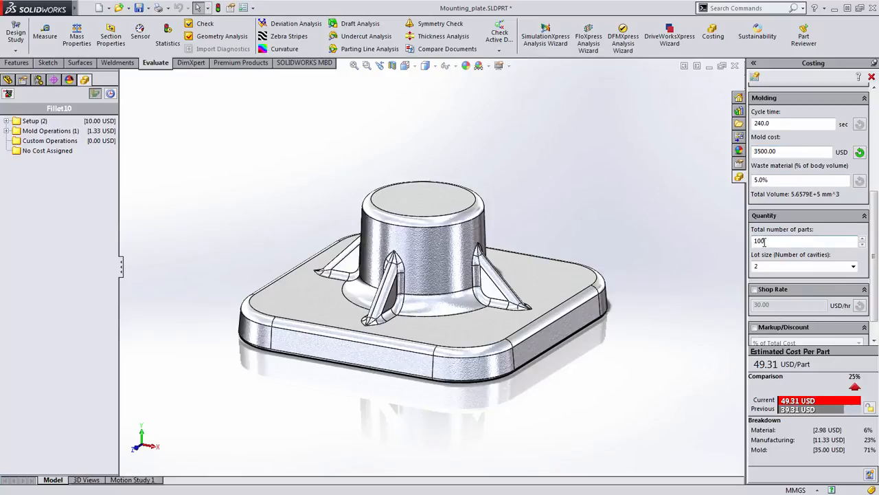
pyautogui.write('00')
pyautogui.press('Tab')
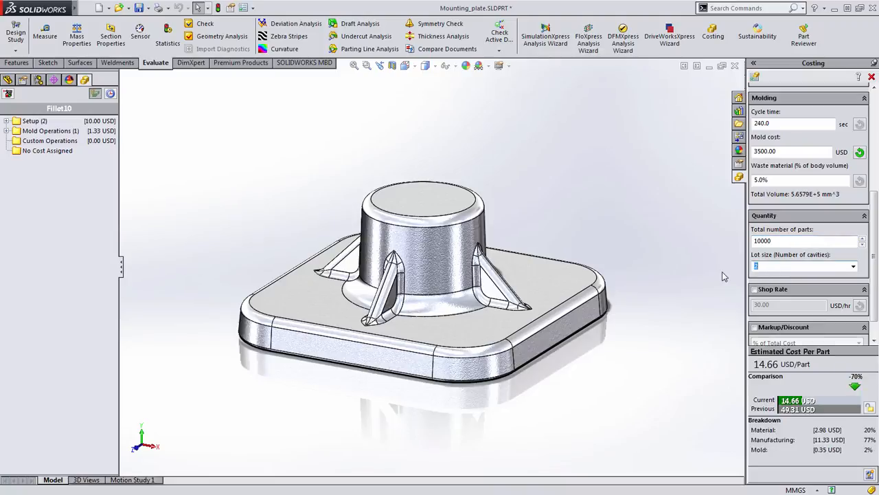
# Expand the mold operations in the cost breakdown and activate the mounting plate's Machined configuration
pyautogui.click(6, 131)
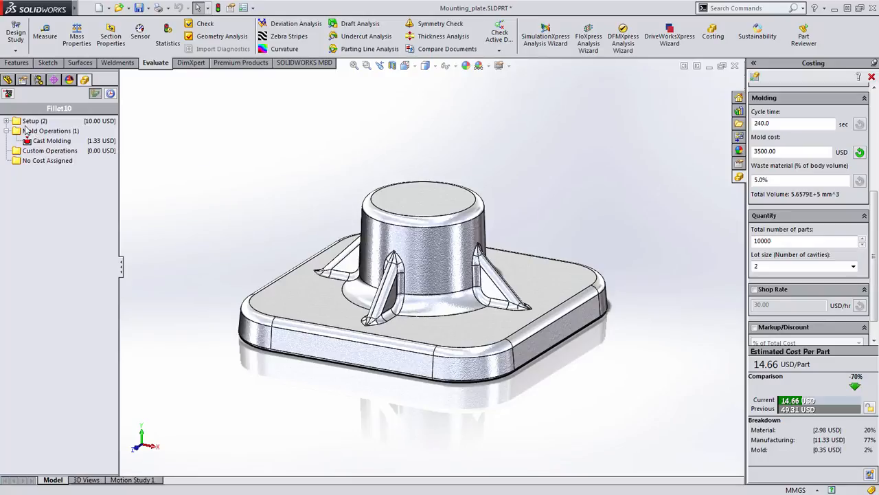
pyautogui.click(38, 80)
pyautogui.click(46, 124)
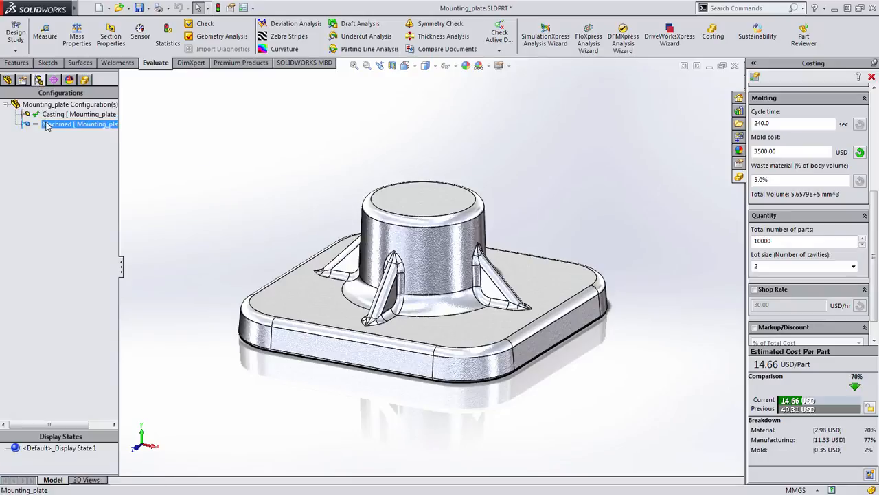
pyautogui.doubleClick(47, 124)
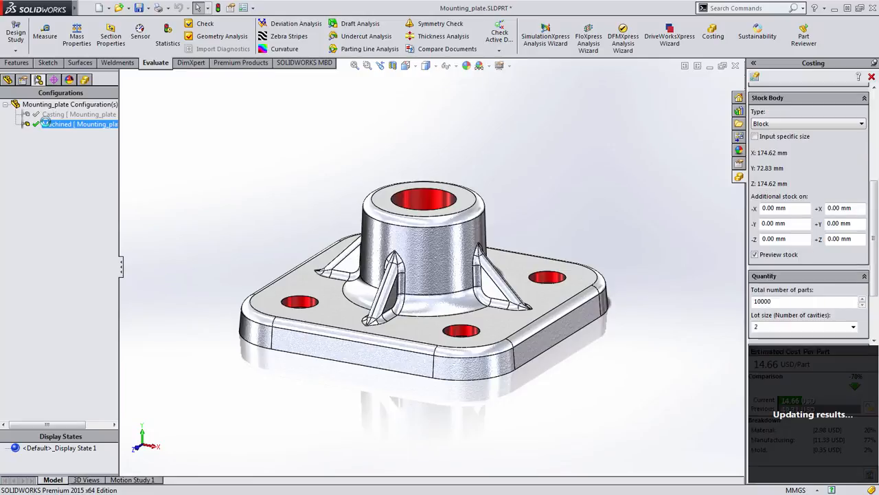
# Review the mill and hole operation costs of the Machined configuration with its block stock
pyautogui.click(86, 79)
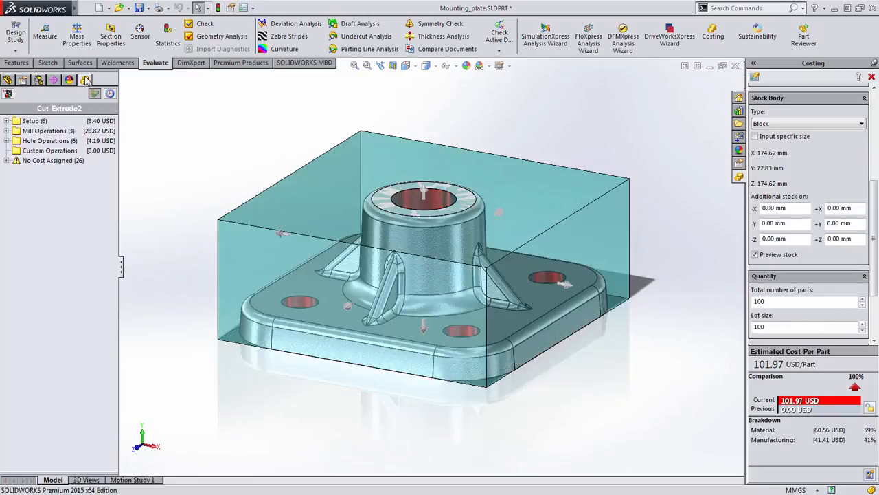
pyautogui.click(6, 131)
pyautogui.click(6, 160)
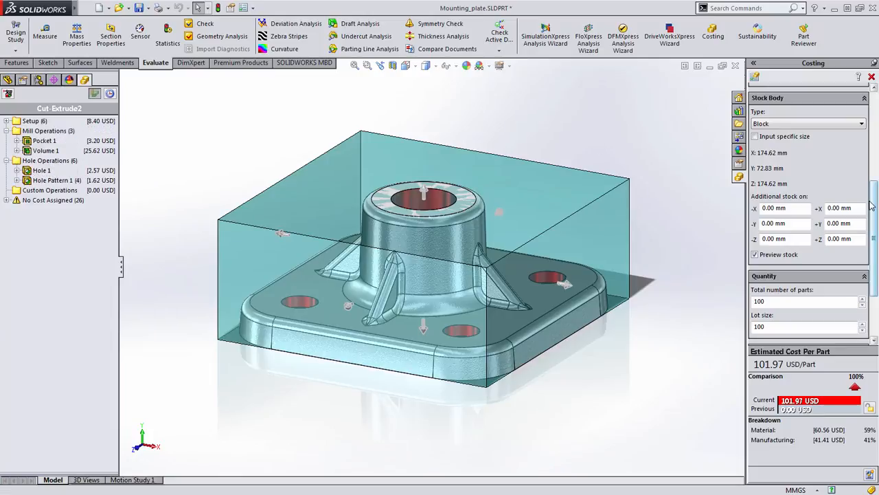
# Set the stock body to Custom, based on the Casting configuration, and update the cost estimate
pyautogui.click(875, 88)
pyautogui.moveTo(875, 88); pyautogui.dragTo(872, 200)
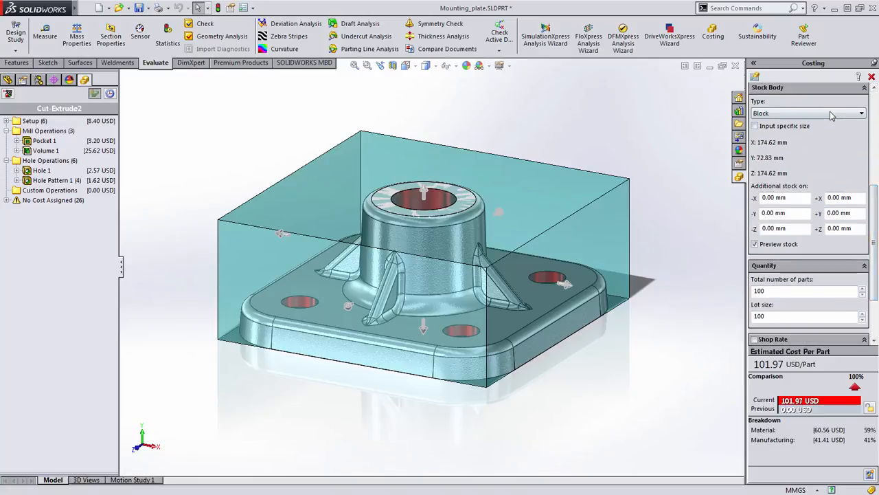
pyautogui.click(830, 112)
pyautogui.click(764, 145)
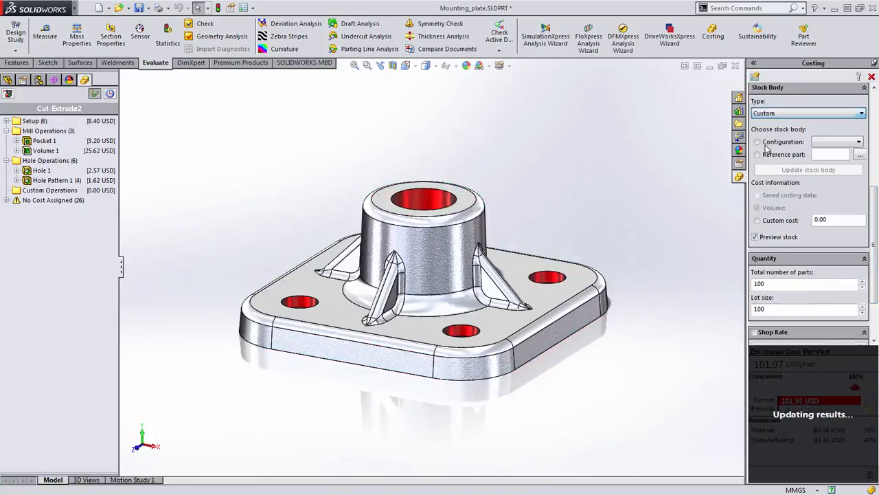
pyautogui.click(838, 142)
pyautogui.click(830, 152)
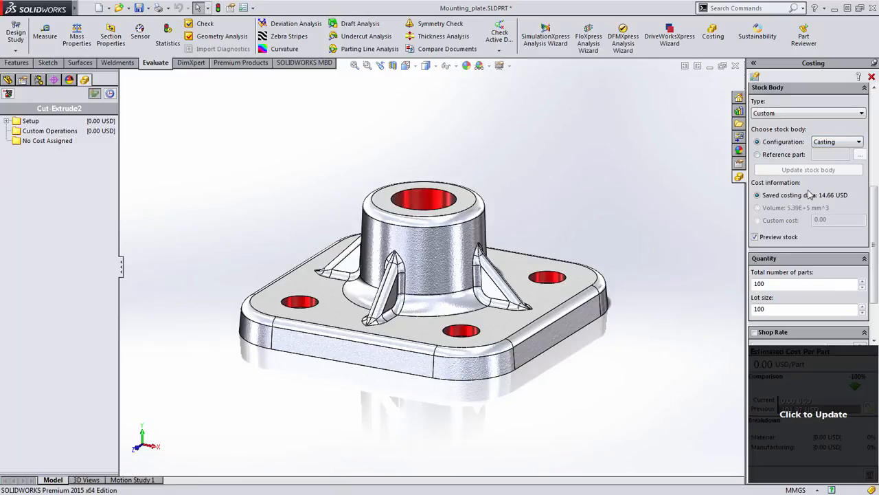
pyautogui.click(797, 421)
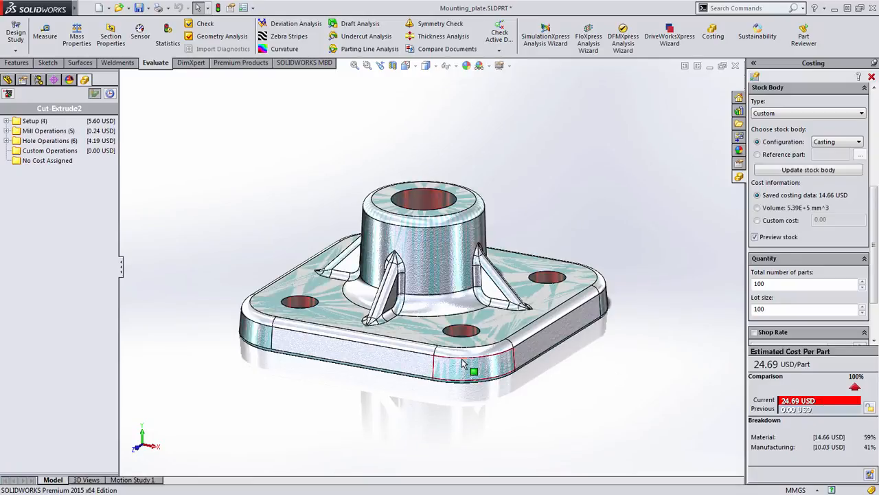
# Examine the mill volumes, the central hole and the four-hole pattern in the cost breakdown based on the casting stock
pyautogui.click(6, 131)
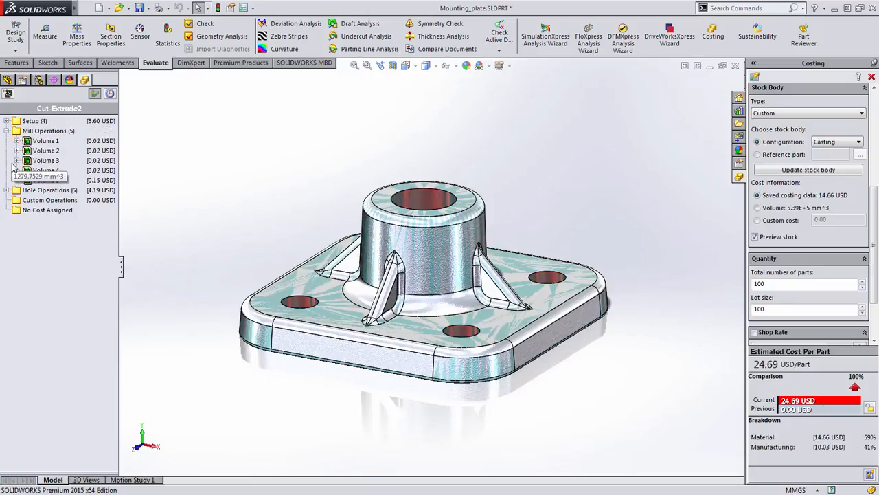
pyautogui.click(6, 189)
pyautogui.click(40, 200)
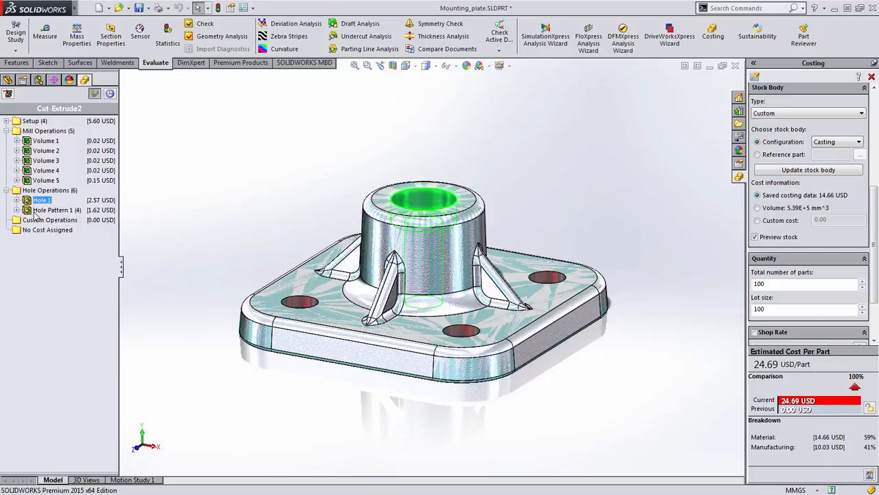
pyautogui.click(41, 209)
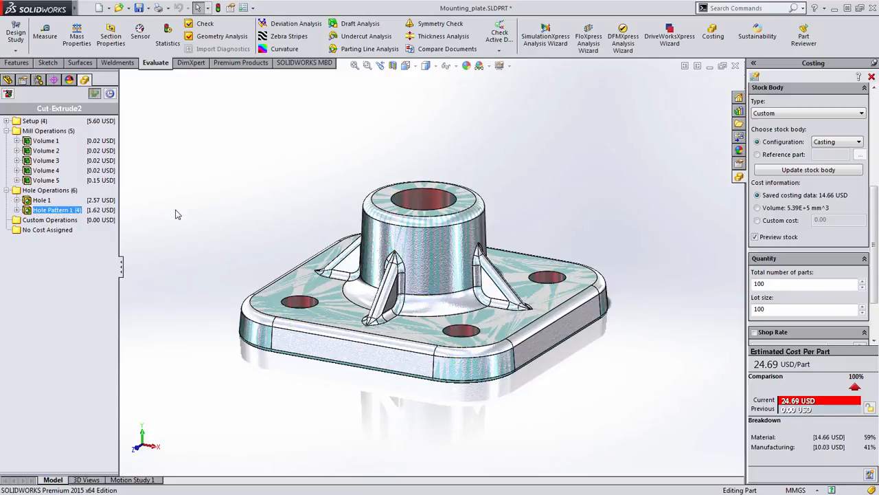
# Switch to the Cap_insert part and define Cover, Slot_center and Outer_Collar as General bodies made by 3D Printing
pyautogui.hotkey('ctrl', 'Tab')
pyautogui.hotkey('ctrl', 'Tab')
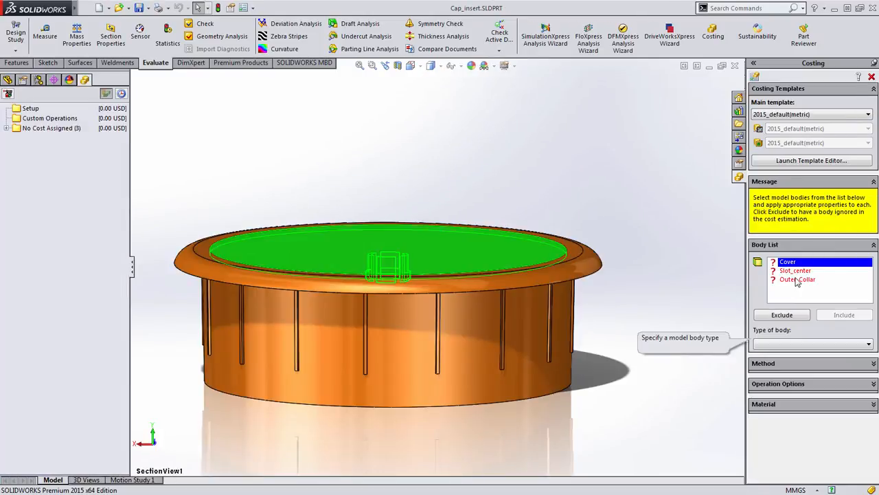
pyautogui.keyDown('shift'); pyautogui.click(796, 280); pyautogui.keyUp('shift')
pyautogui.click(799, 343)
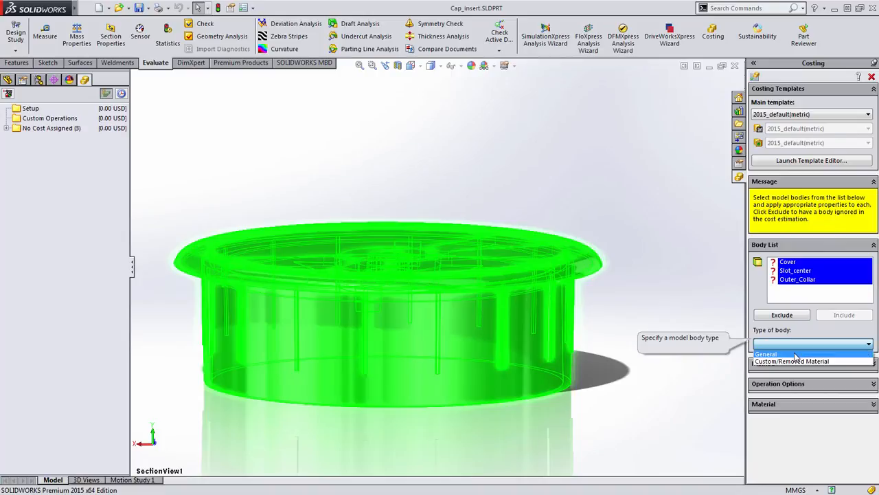
pyautogui.click(798, 356)
pyautogui.click(790, 382)
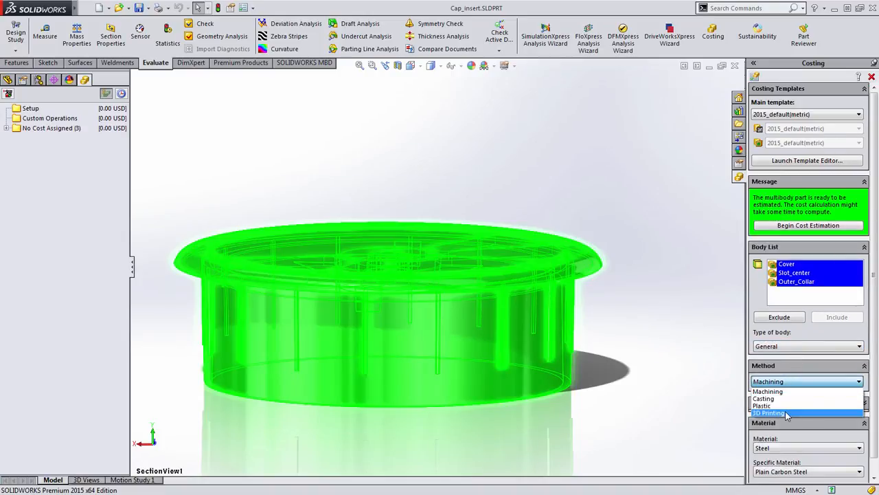
pyautogui.click(787, 413)
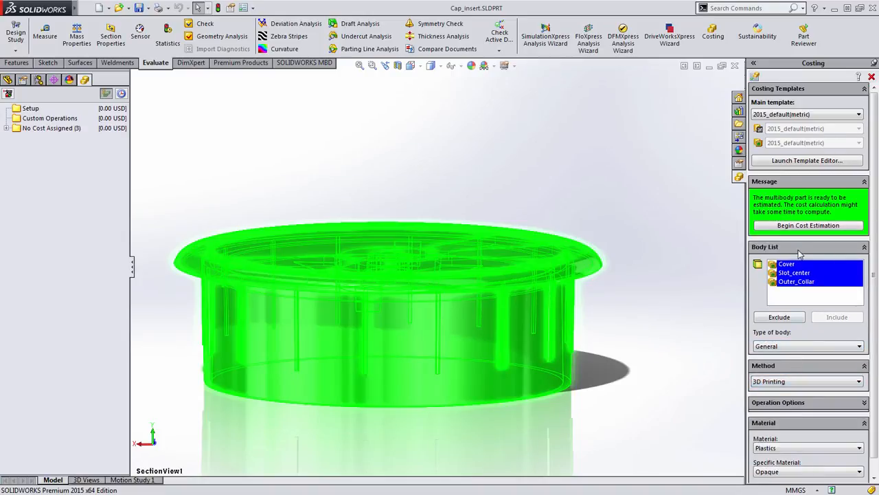
# Run the cost estimation for the multibody part and open Slot_center's 3D Printing operation
pyautogui.click(798, 229)
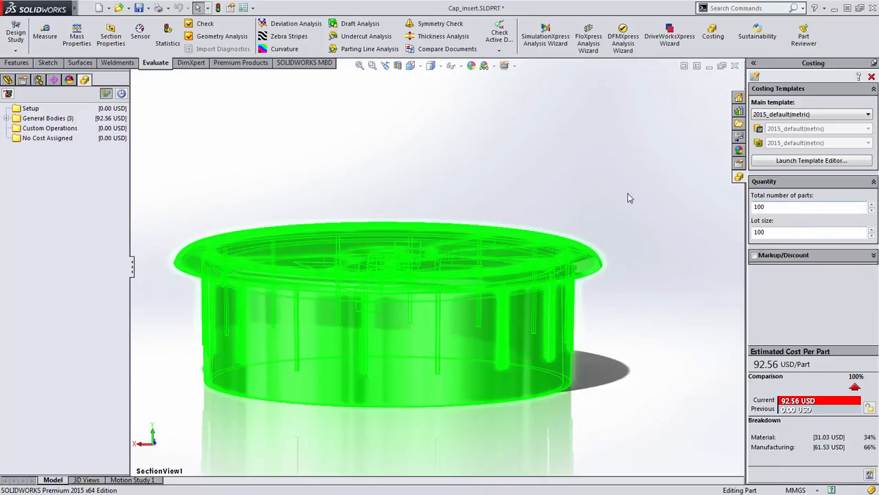
pyautogui.click(6, 118)
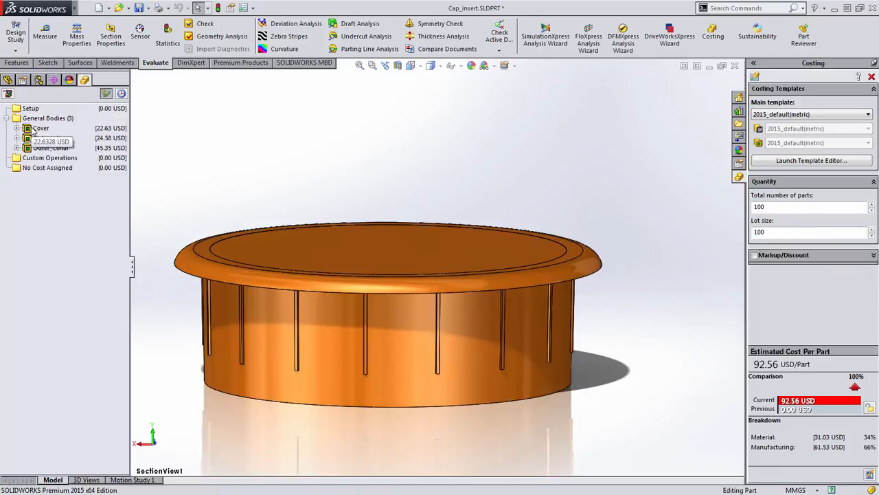
pyautogui.click(33, 139)
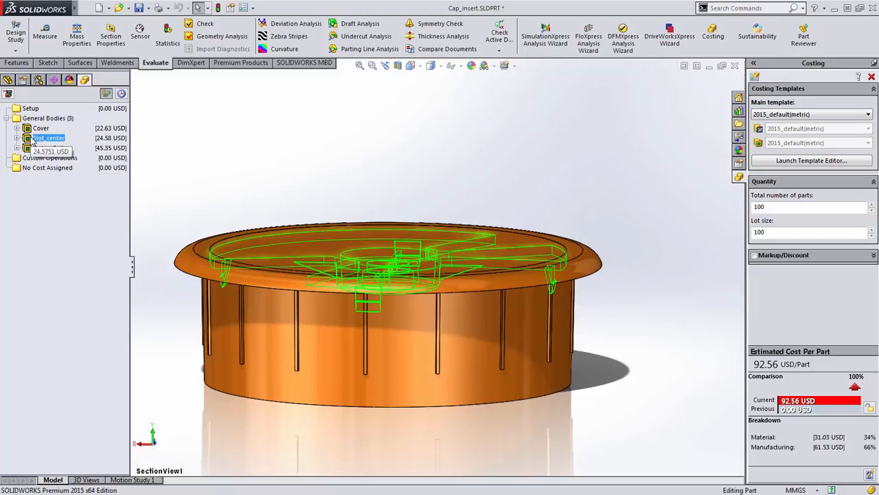
pyautogui.doubleClick(29, 137)
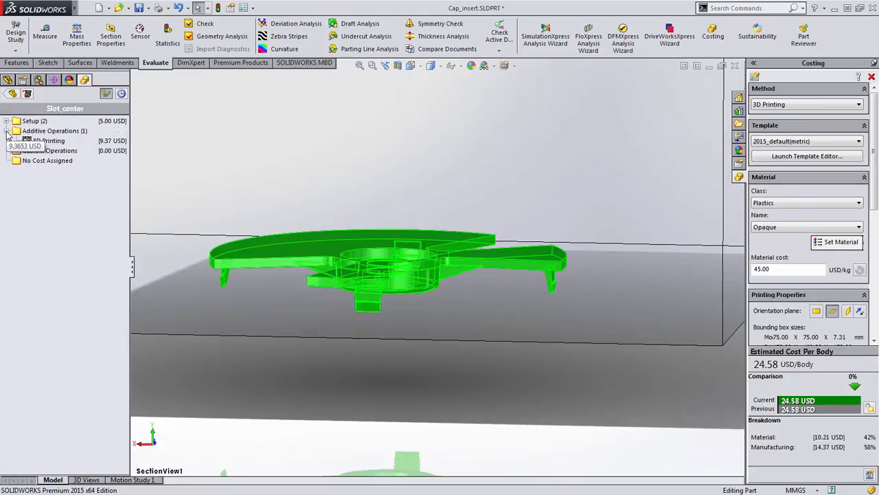
pyautogui.click(57, 142)
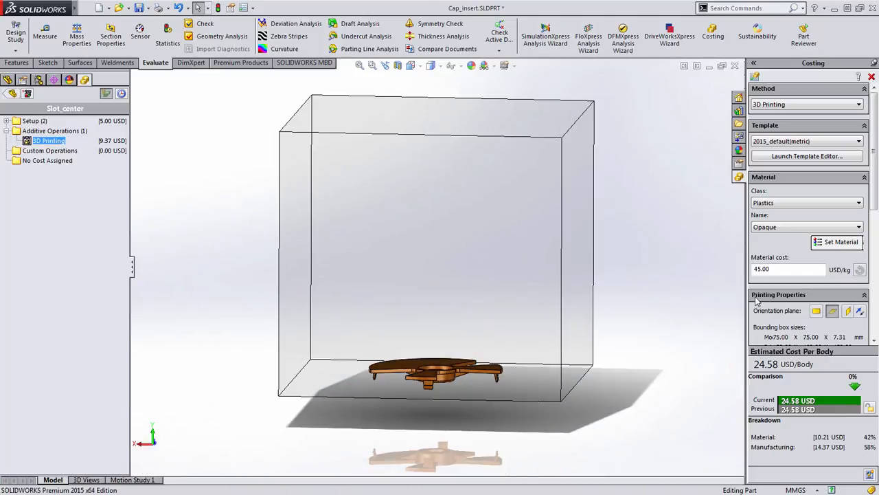
# Try a different orientation plane for printing Slot_center, return to the horizontal plane, and reverse the print direction
pyautogui.click(816, 311)
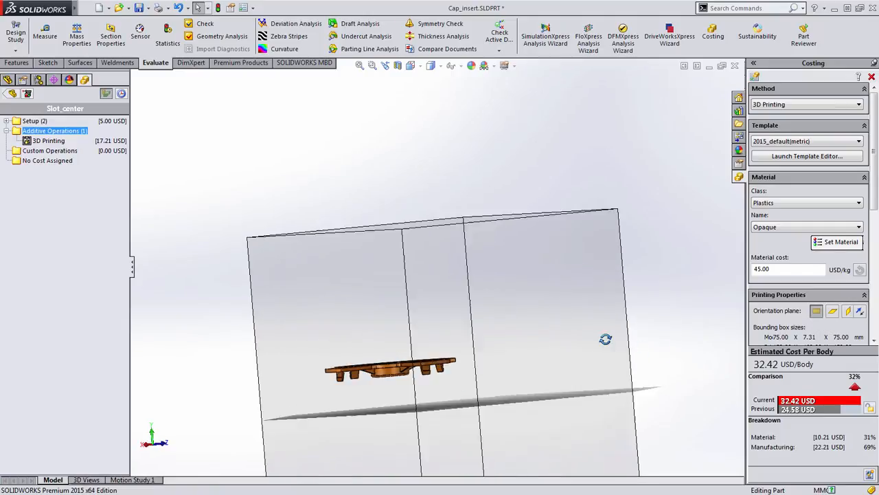
pyautogui.click(849, 311)
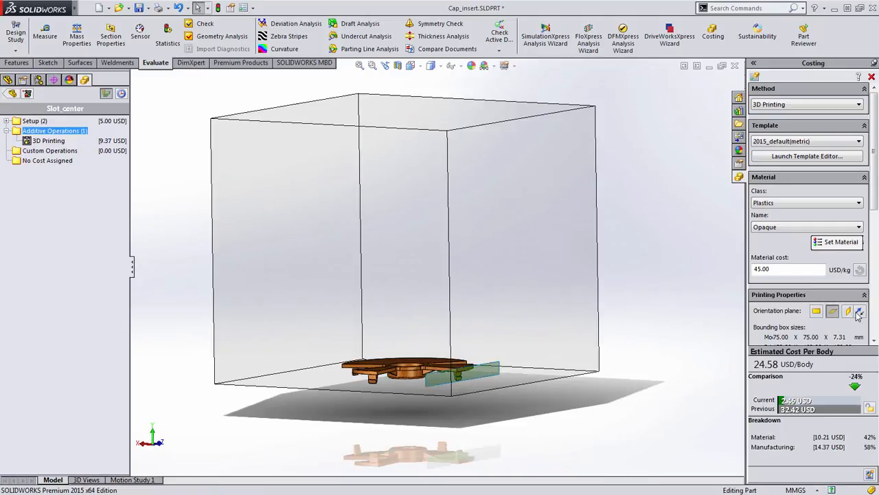
pyautogui.click(860, 310)
pyautogui.moveTo(411, 162); pyautogui.dragTo(231, 467, button='middle')
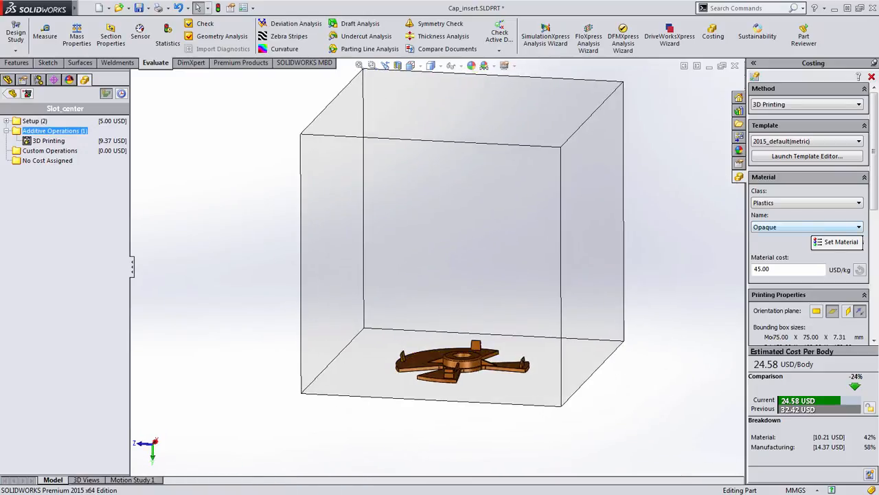
# Set Slot_center's percent infill to 20% and switch its 3D Printing operation to the MakerBot Replicator with 0.1 mm layer height
pyautogui.moveTo(875, 201); pyautogui.dragTo(876, 304)
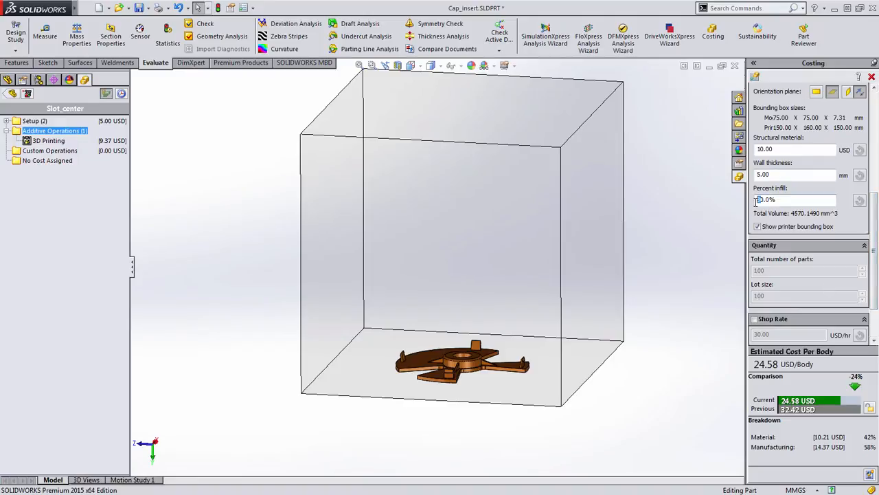
pyautogui.press('Return')
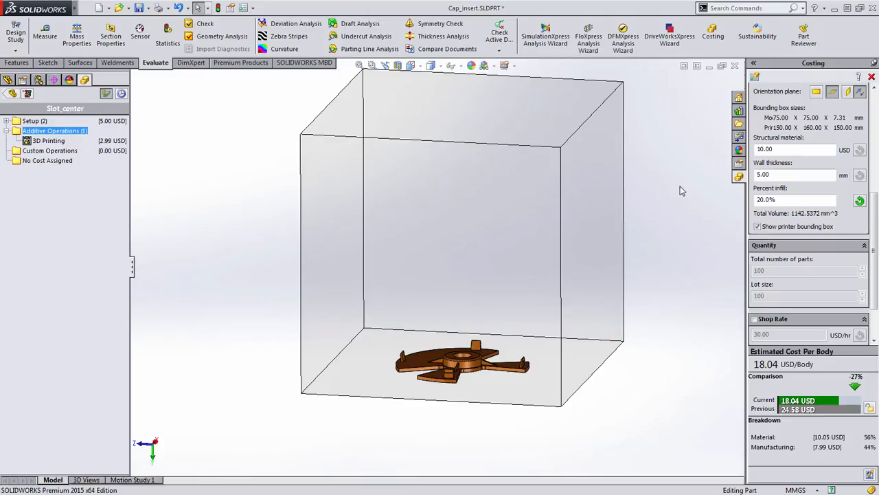
pyautogui.rightClick(45, 142)
pyautogui.click(75, 159)
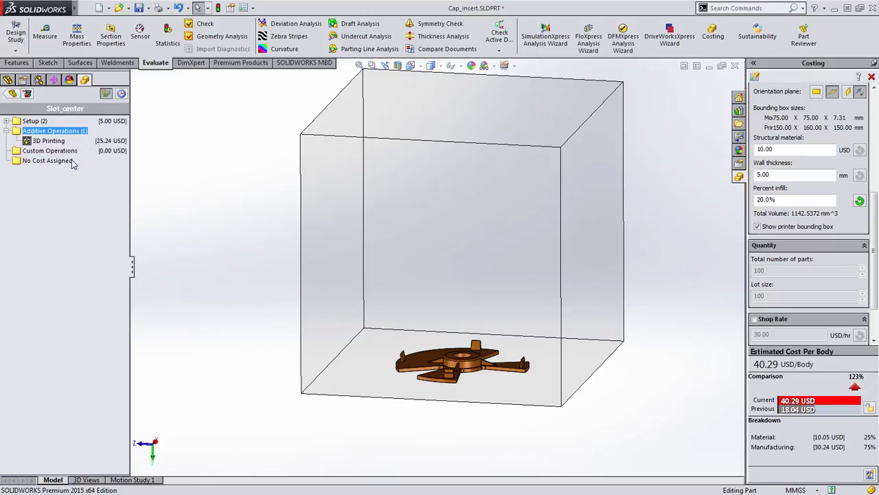
pyautogui.moveTo(47, 142)
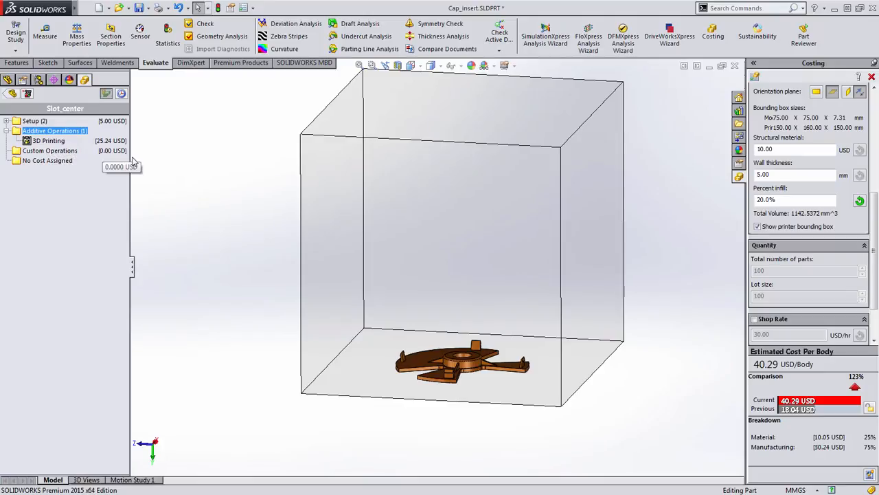
# Set Slot_center's percent infill to 80% and check the cost of its 3D Printing operation
pyautogui.click(759, 200)
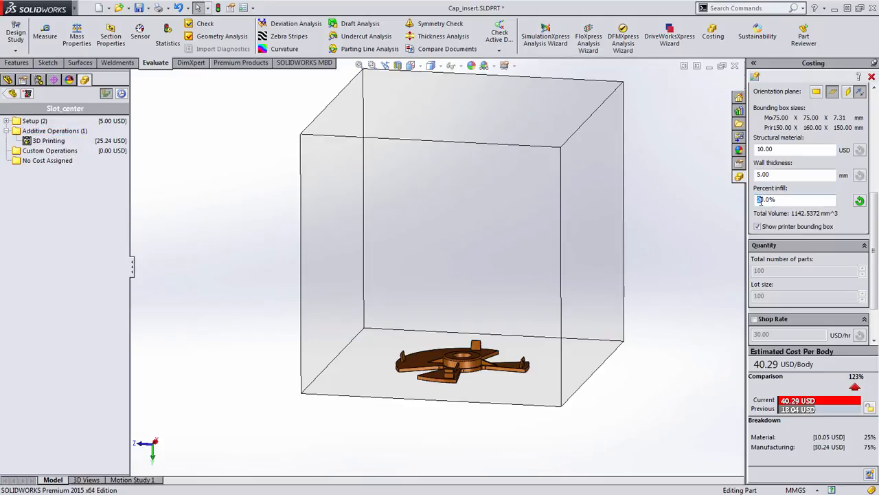
pyautogui.press('Return')
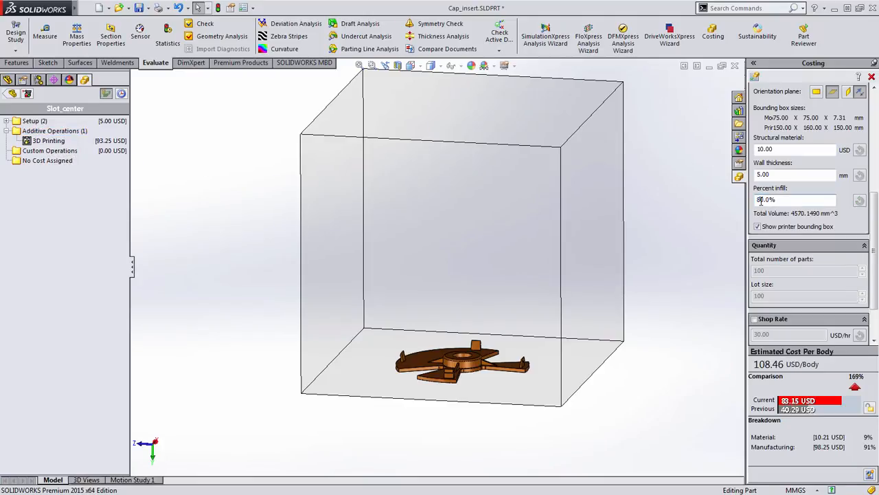
pyautogui.moveTo(50, 143)
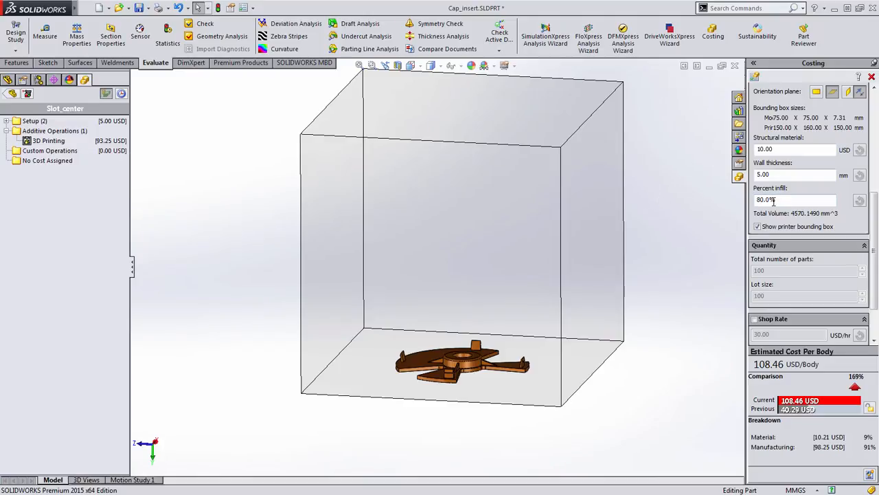
# Review the 3D printing machine settings in the Costing Template Editor and close the editor
pyautogui.scroll(5, 805, 160)
pyautogui.click(806, 157)
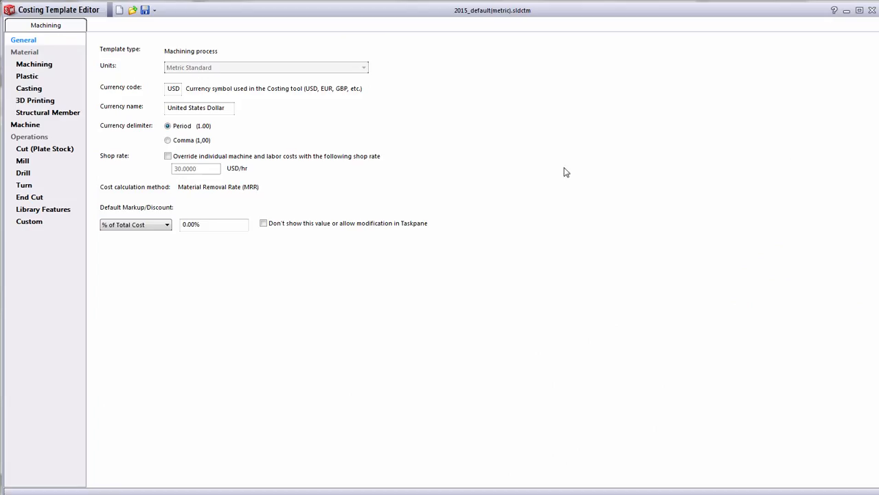
pyautogui.click(24, 126)
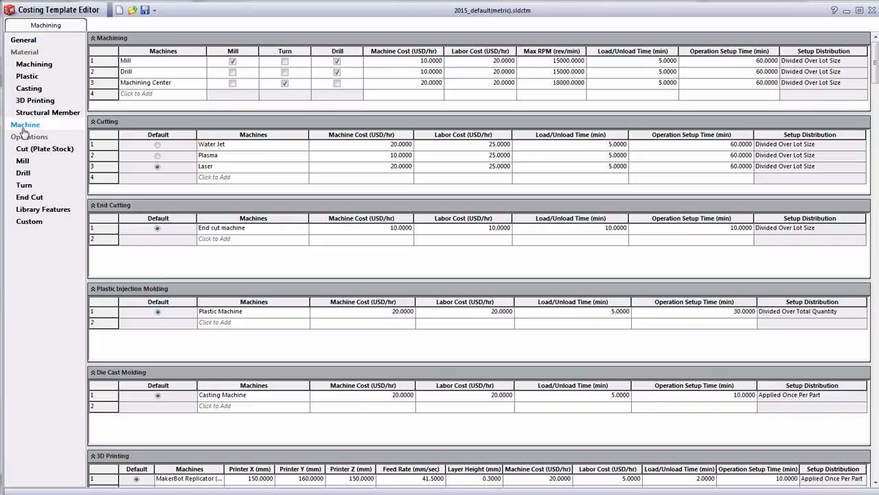
pyautogui.scroll(-2, 867, 182)
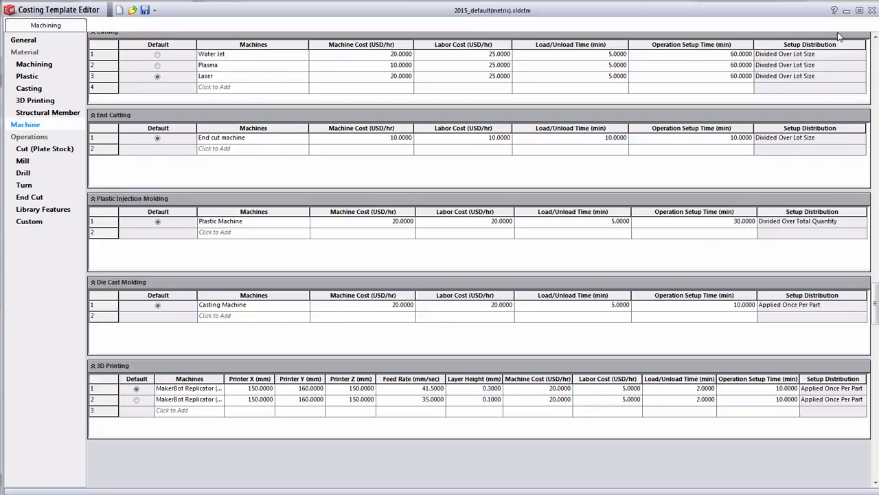
pyautogui.click(867, 14)
# Change Slot_center's manufacturing method to Plastic and base the molding calculation on a cycle time of 0.8 sec
pyautogui.click(830, 105)
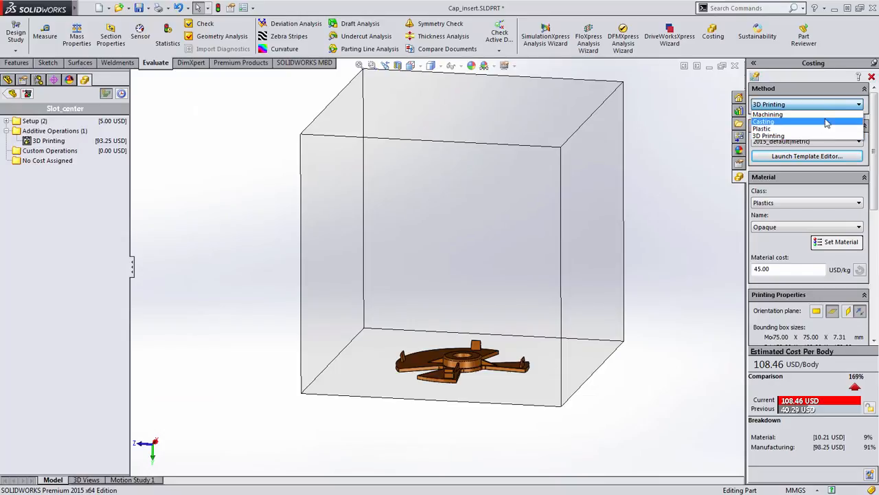
pyautogui.click(824, 130)
pyautogui.moveTo(874, 139); pyautogui.dragTo(874, 228)
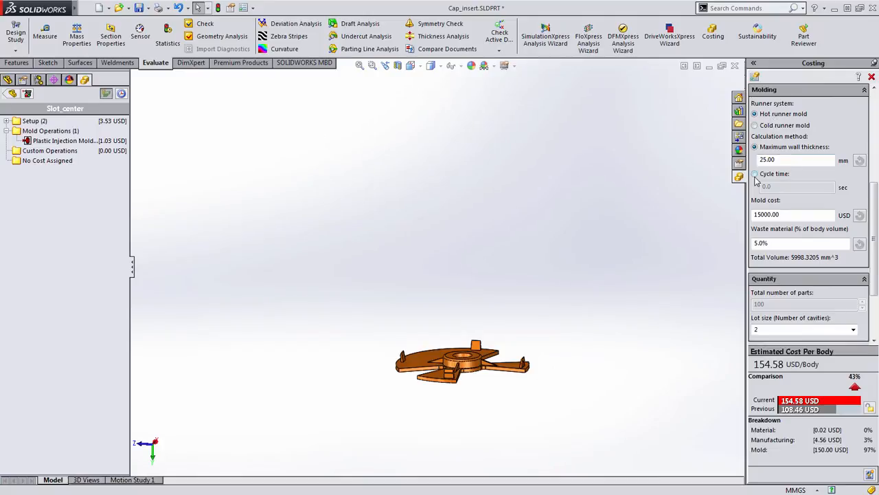
pyautogui.click(755, 174)
pyautogui.doubleClick(774, 186)
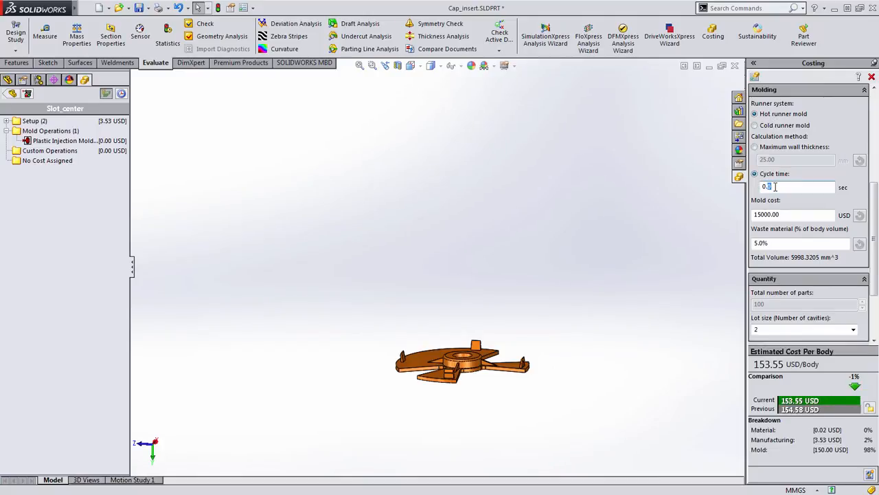
pyautogui.press('Tab')
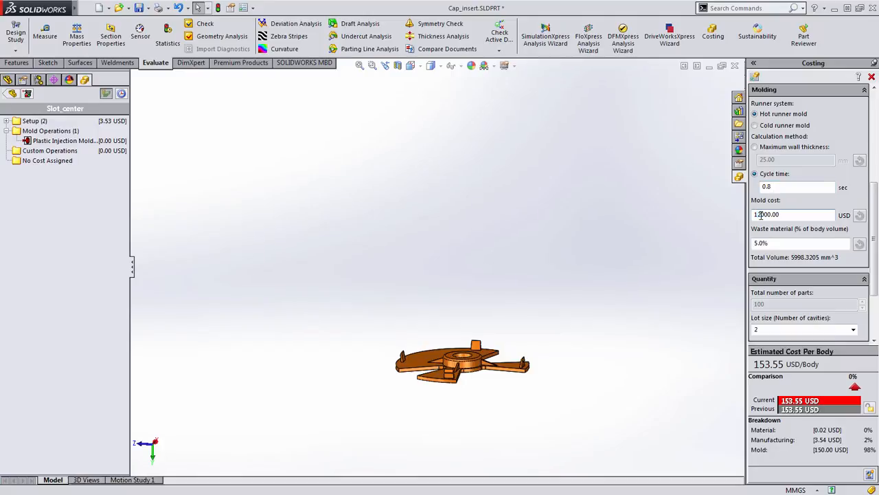
# Set the mold cost to 12000 USD and check the quantity settings and Plastic Injection Molding operation cost
pyautogui.press('Tab')
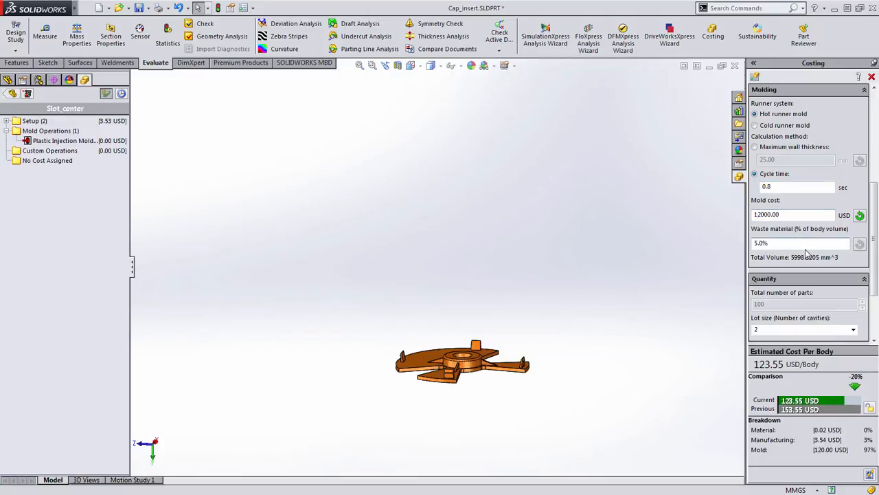
pyautogui.scroll(-3, 782, 244)
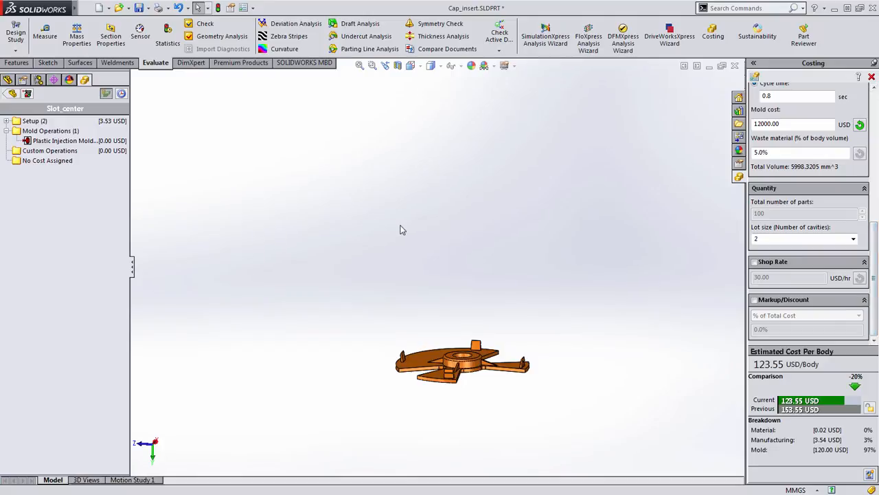
pyautogui.moveTo(84, 149)
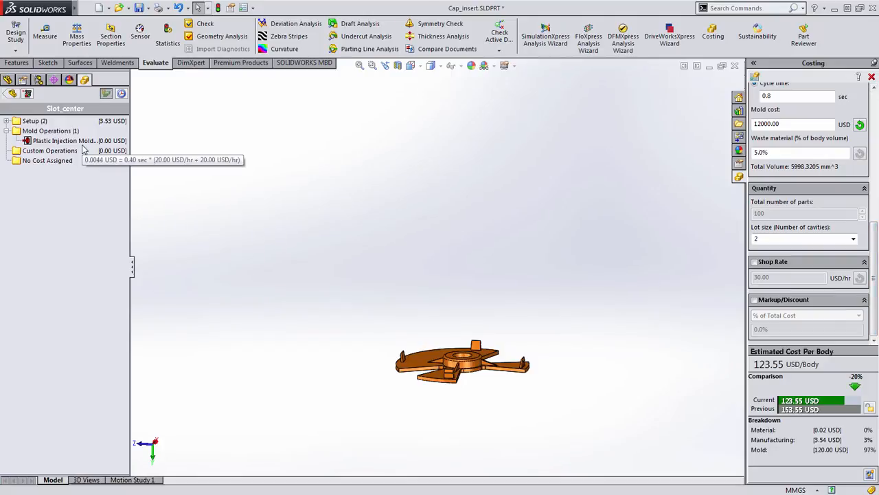